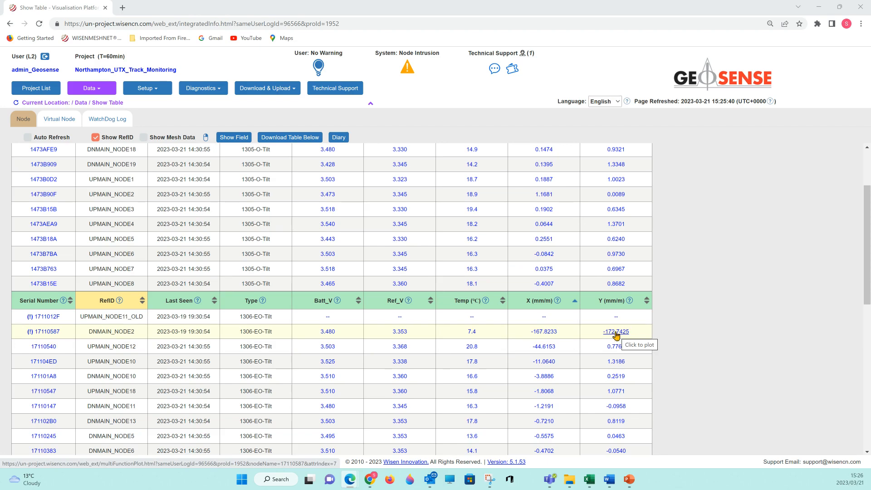
Plot the Y(mm/m) history of DNMAIN_NODE2, inspect the readings before the sudden drop, and close the plot.
left_click(616, 332)
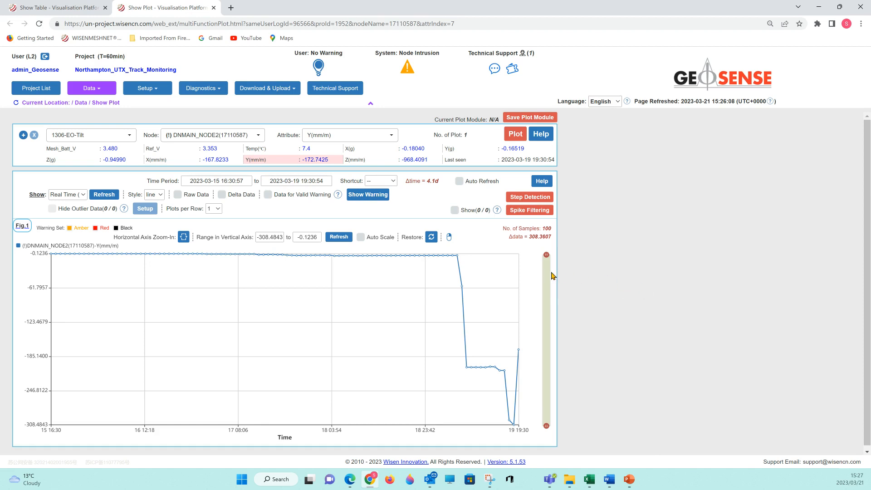
mouse_move(443, 259)
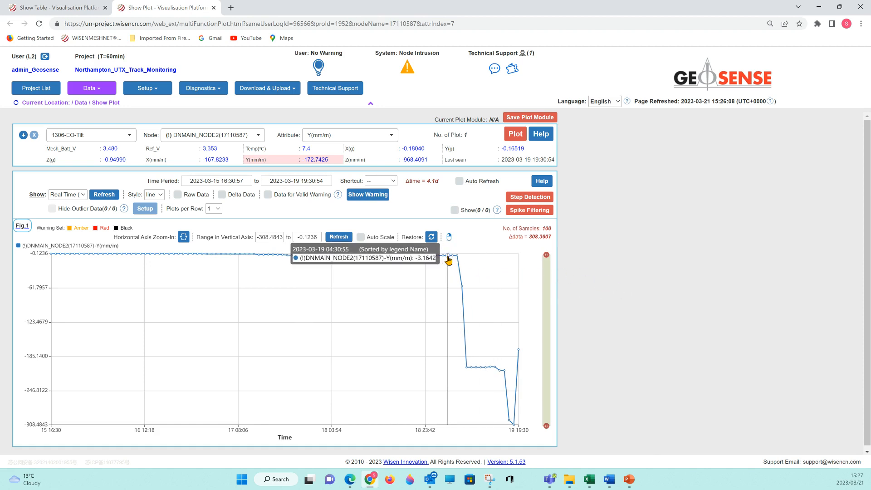
left_click(214, 8)
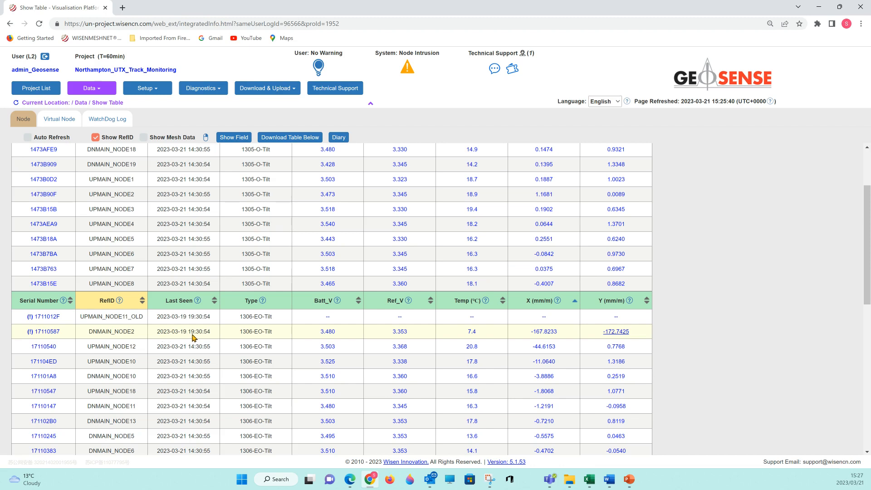
Open the Node RefID & De-Activation setup and check the activation status of DNMAIN_NODE2.
left_click(157, 91)
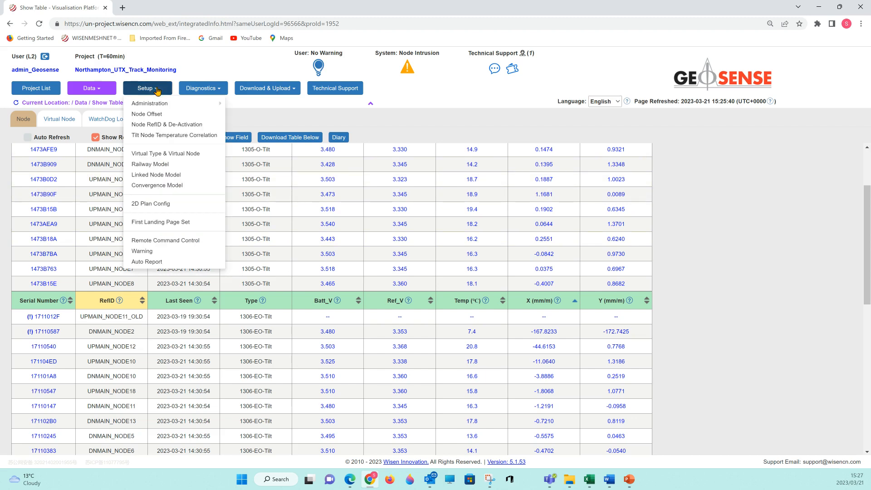
left_click(168, 127)
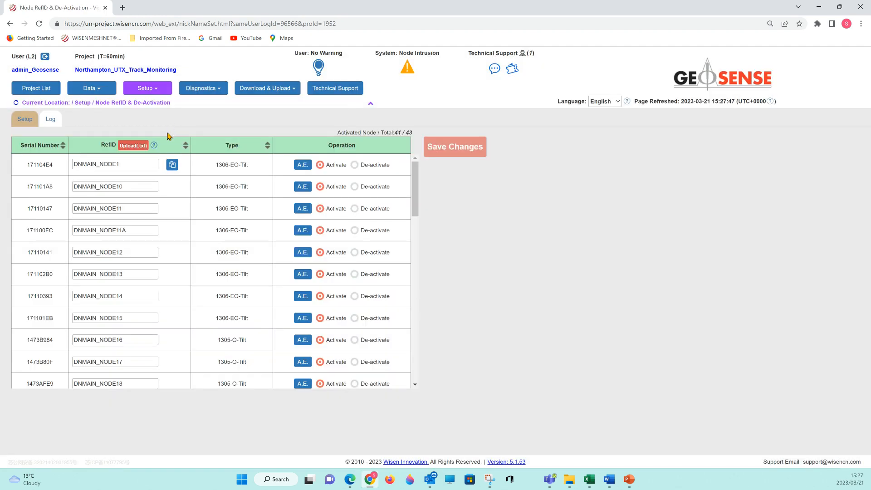
scroll(224, 245, "down", 3)
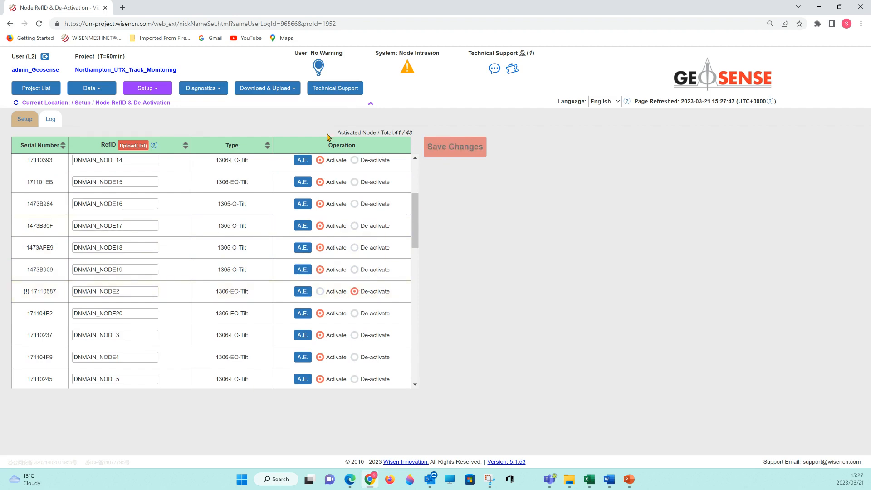
Return to the node data table and sort the 1306-EO-Tilt nodes by Y (mm/m) in ascending order.
left_click(107, 88)
left_click(94, 103)
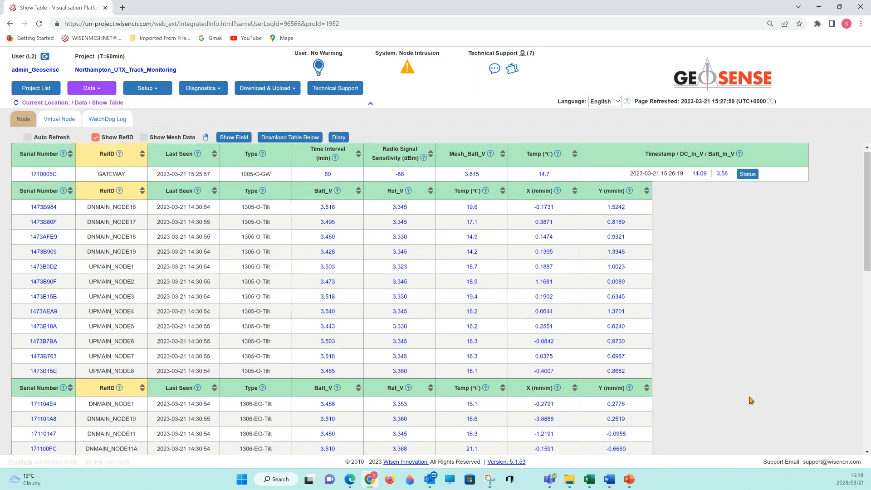
scroll(744, 395, "down", 1)
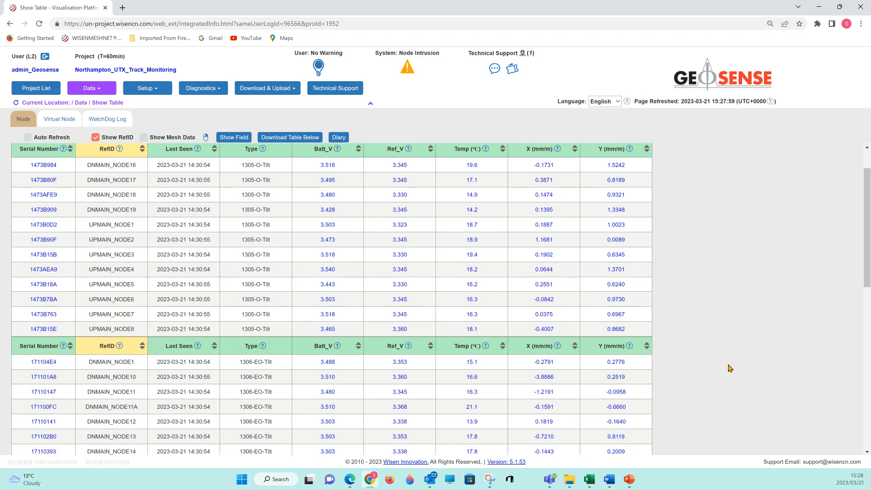
scroll(703, 366, "down", 2)
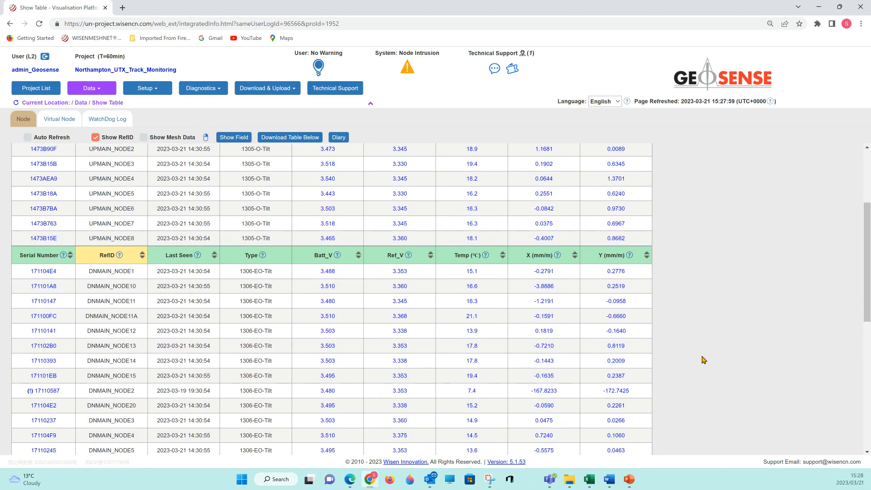
left_click(608, 257)
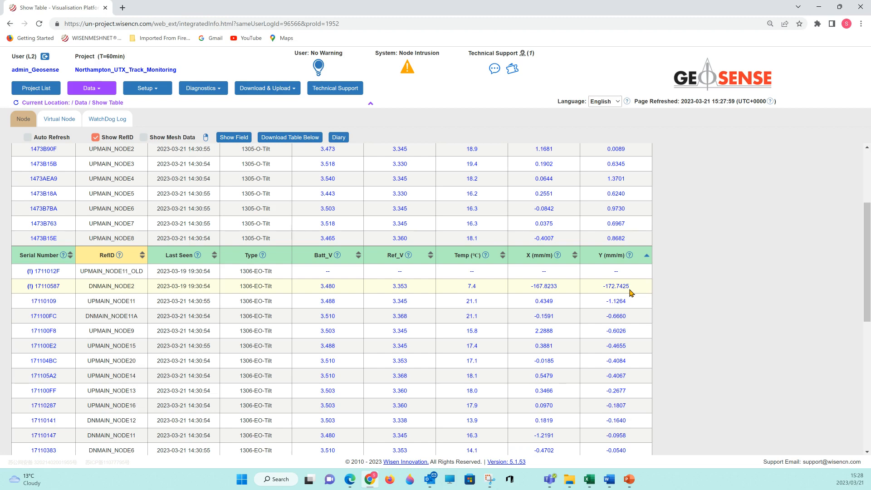
In the Node Offset setup, start adding an offset for DNMAIN_NODE2 with the X, Y and Z (mm/m) attributes.
left_click(156, 92)
left_click(160, 115)
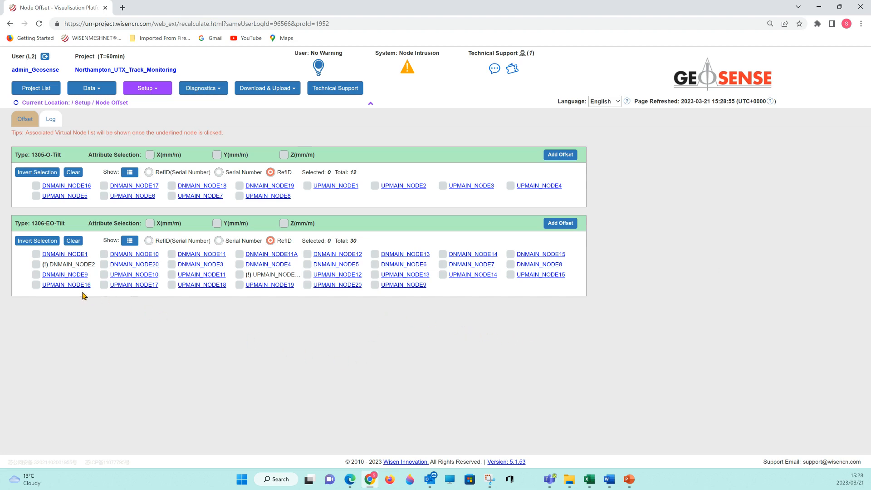
left_click(35, 265)
left_click(150, 224)
left_click(217, 224)
left_click(284, 223)
left_click(556, 224)
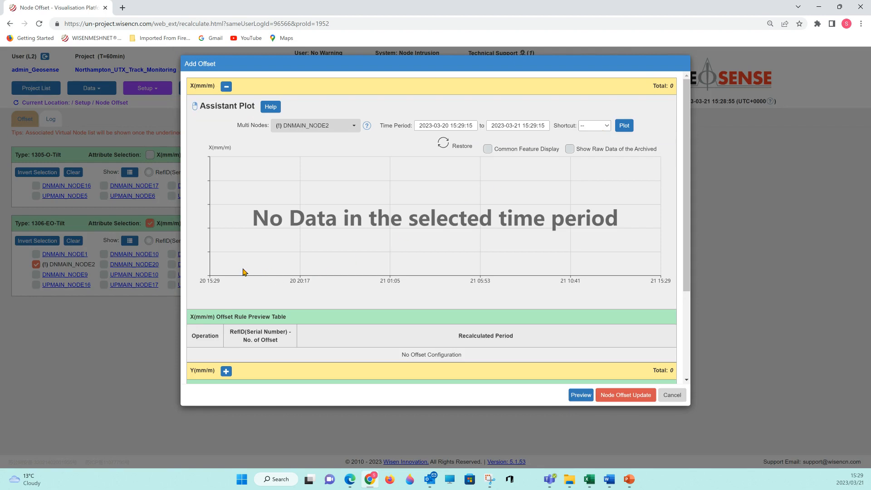
Plot the last 3 days of X(mm/m) data for DNMAIN_NODE2 in the offset's assistant plot.
left_click(599, 127)
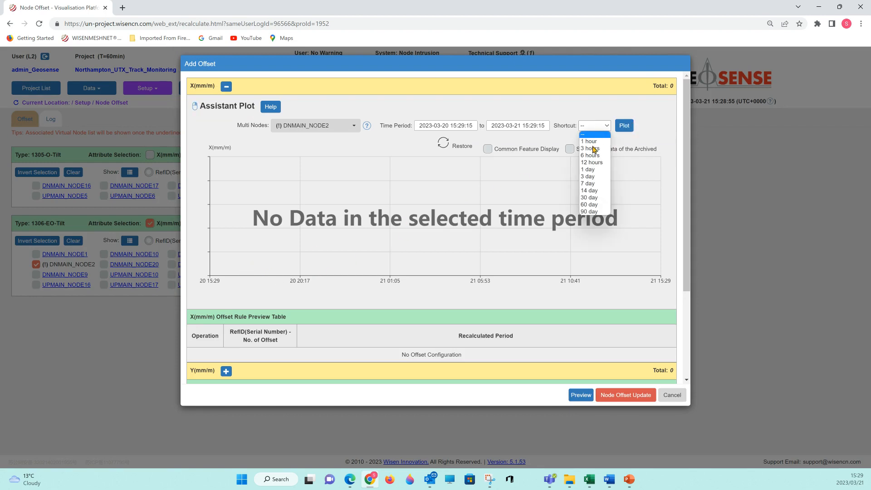
left_click(592, 177)
left_click(622, 129)
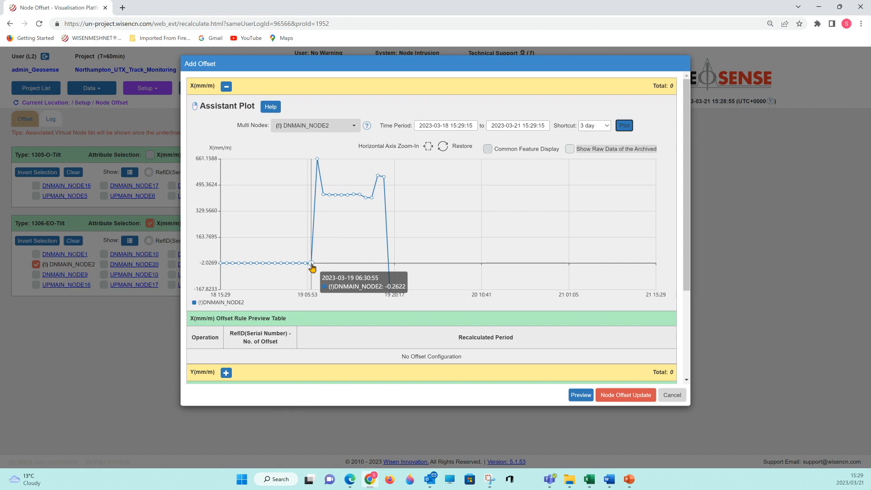
left_click(317, 162)
mouse_move(323, 178)
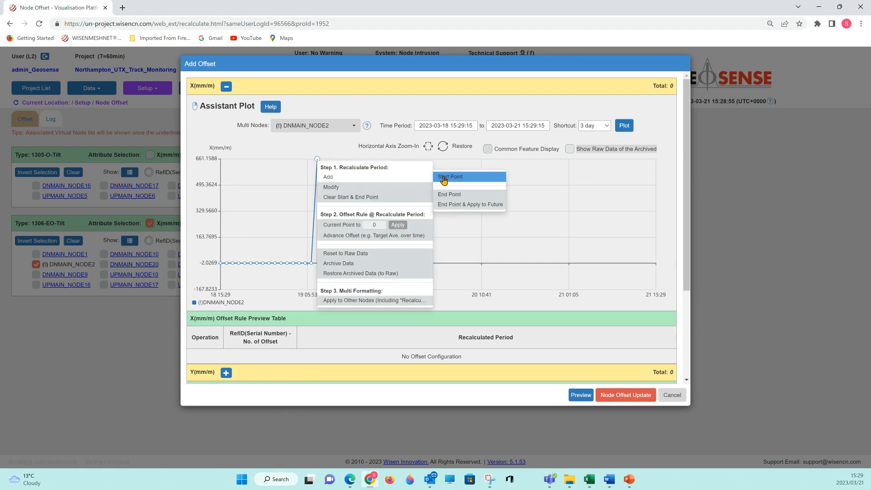
left_click(444, 180)
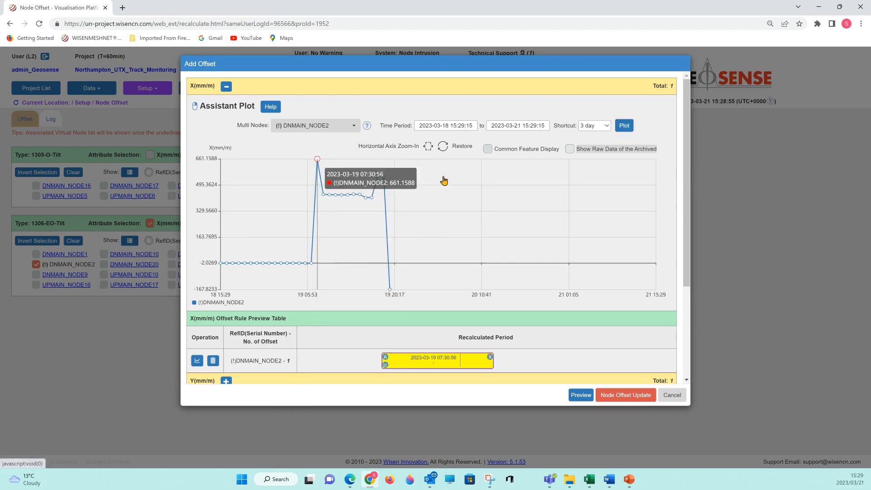
left_click(390, 290)
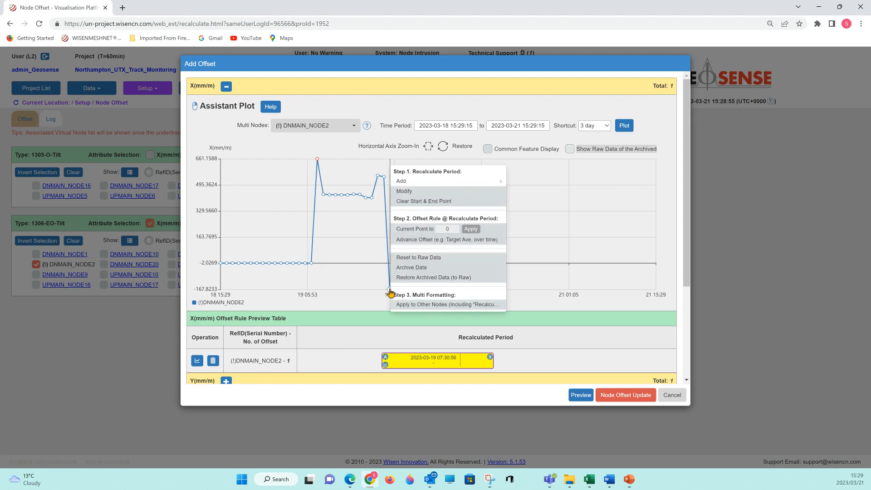
mouse_move(493, 182)
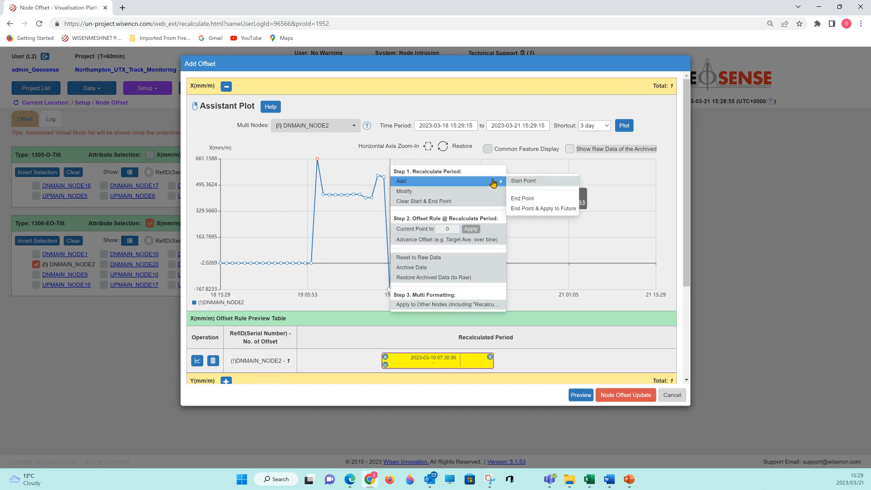
left_click(535, 203)
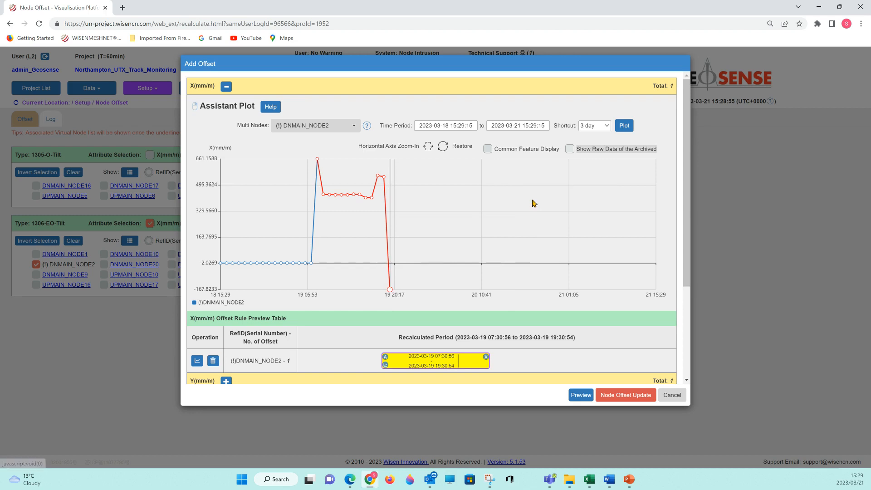
right_click(347, 198)
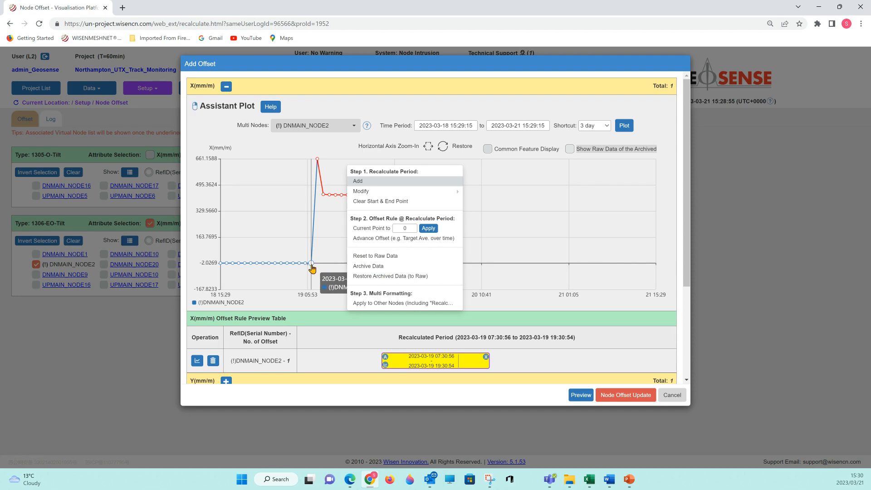
left_click(672, 395)
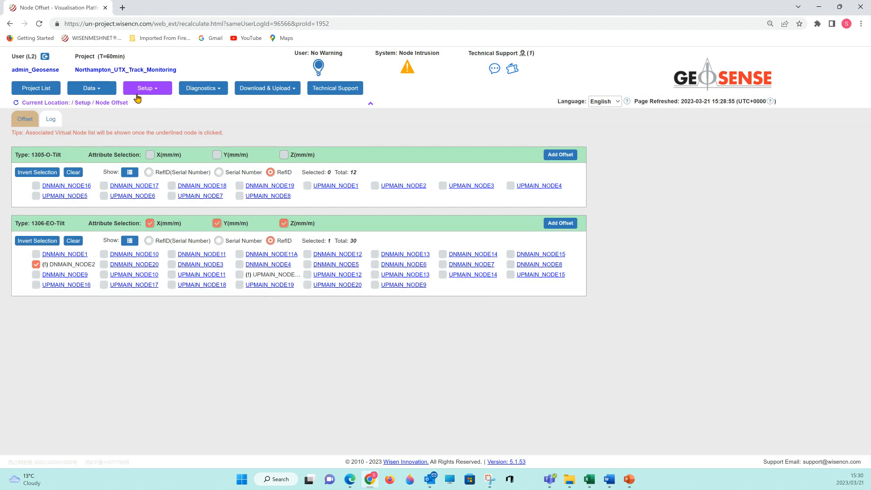
Open the Railway Model setup and review the available back computation time range limits without changing the selection.
left_click(100, 92)
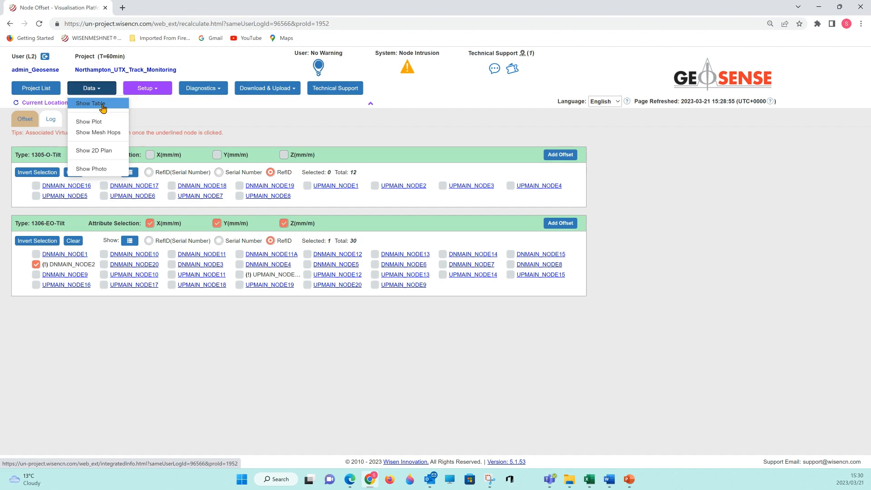
left_click(161, 91)
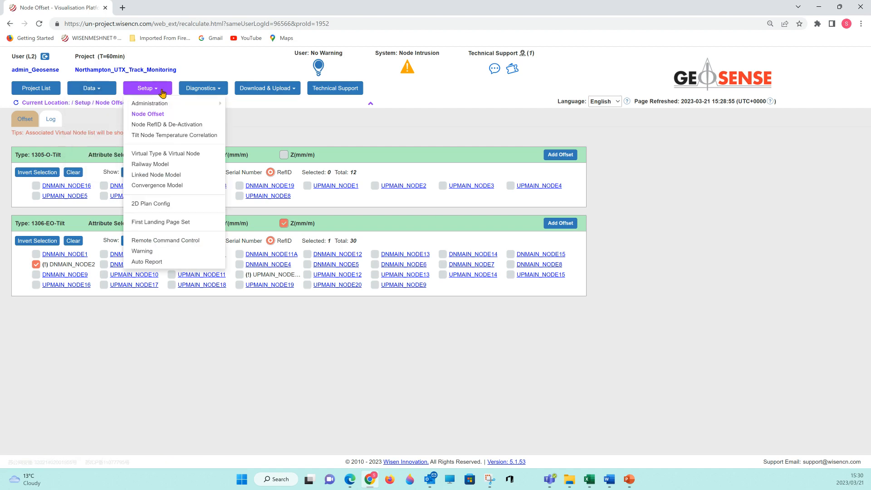
left_click(157, 166)
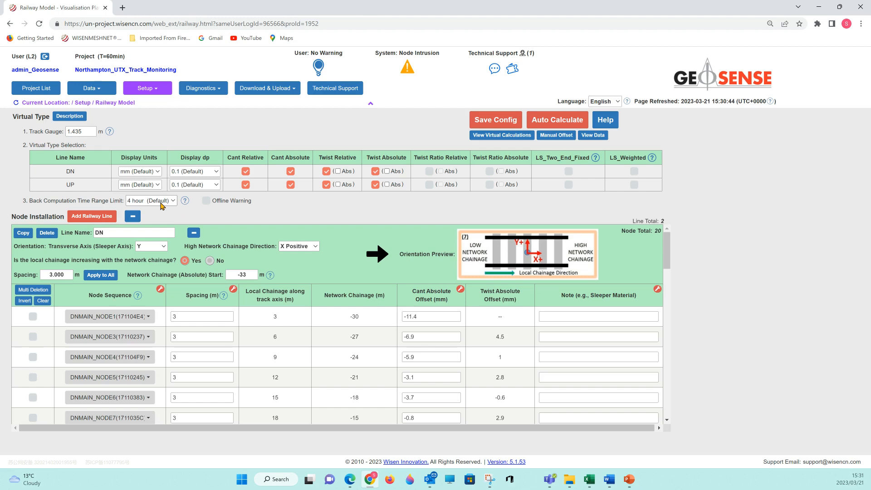
left_click(161, 206)
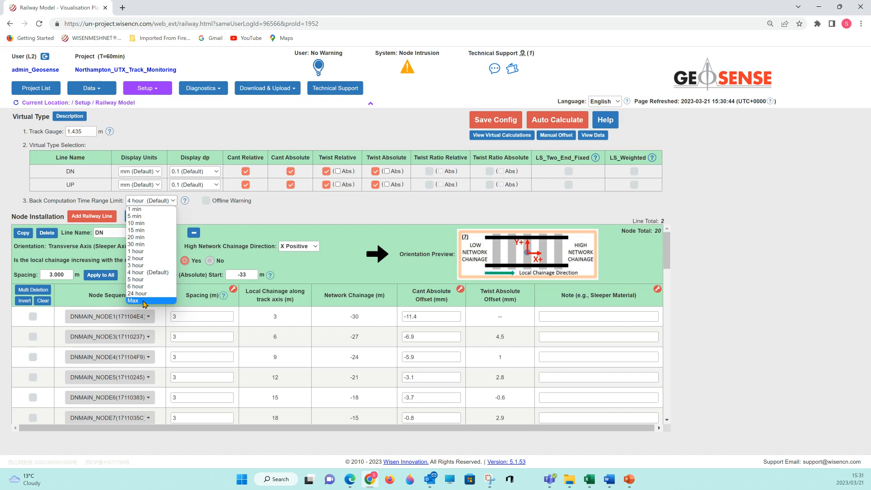
left_click(392, 211)
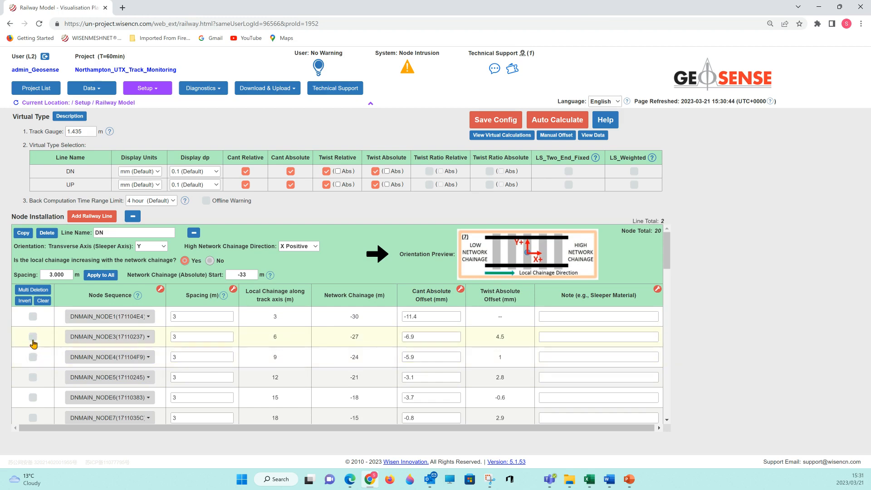
In the DN line's node table, examine the selection checkbox of DNMAIN_NODE3 and the spacing of DNMAIN_NODE1 without changing them.
left_click(33, 338)
left_click(34, 338)
left_click_drag(183, 316, 167, 320)
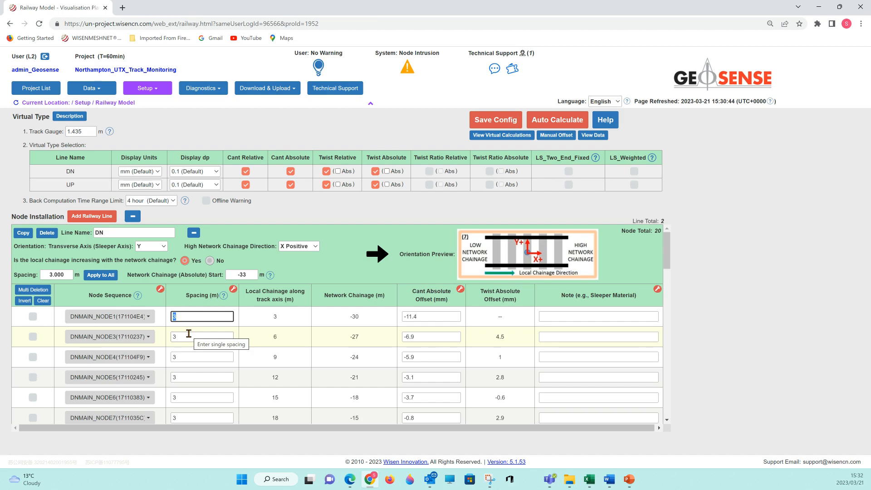
left_click(794, 308)
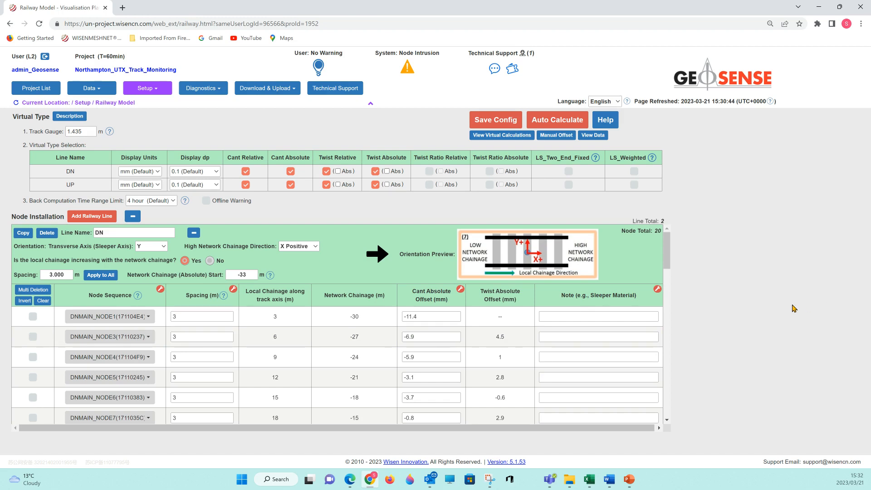